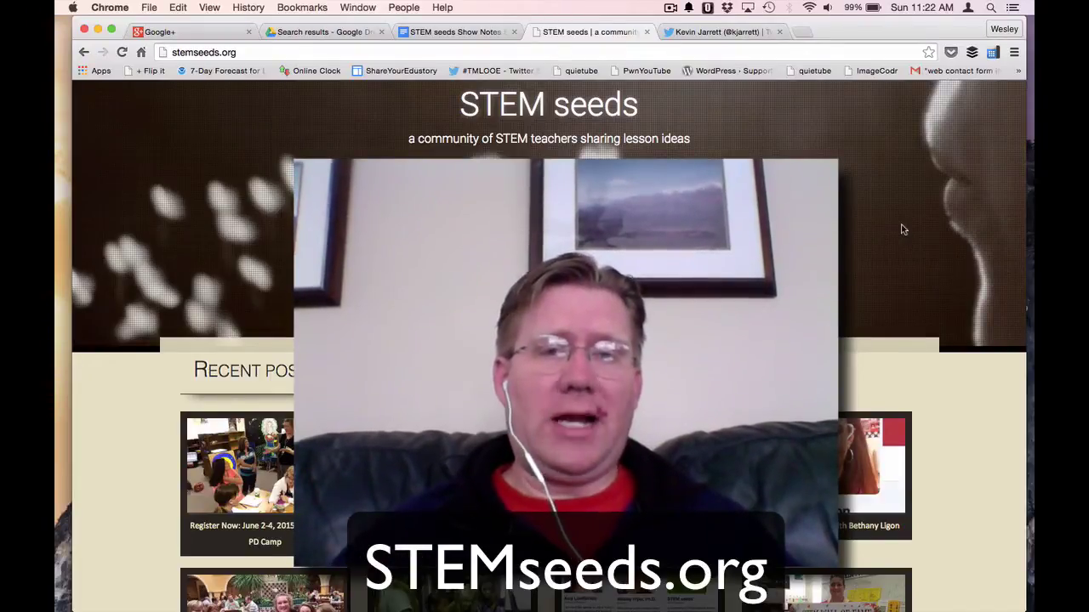
# Scroll through the STEM seeds Show Notes document and return to its top.
pyautogui.click(455, 39)
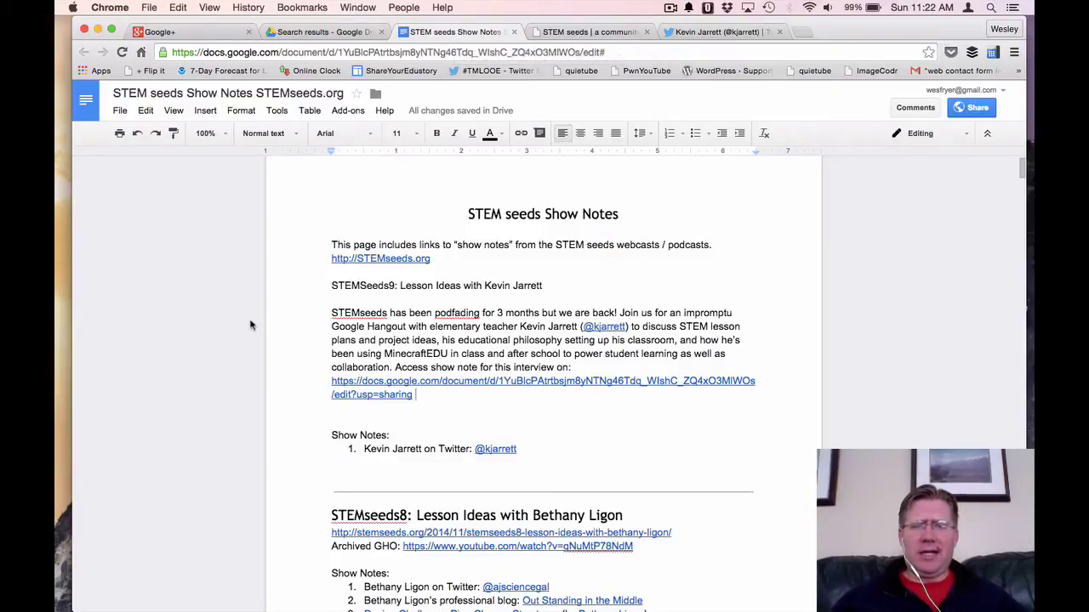
pyautogui.scroll(-15, 606, 393)
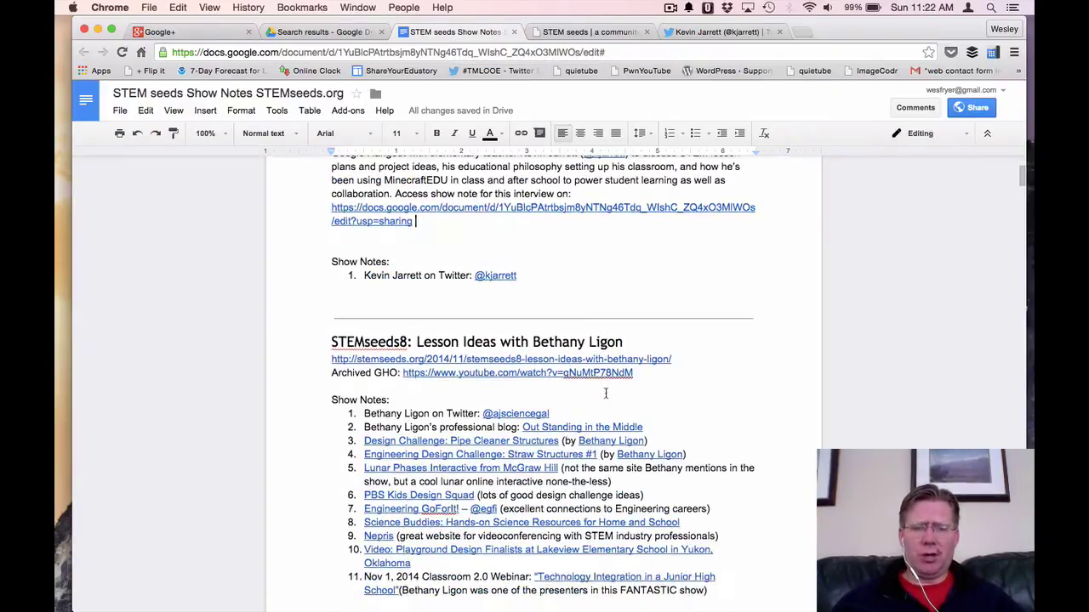
pyautogui.scroll(-20, 605, 393)
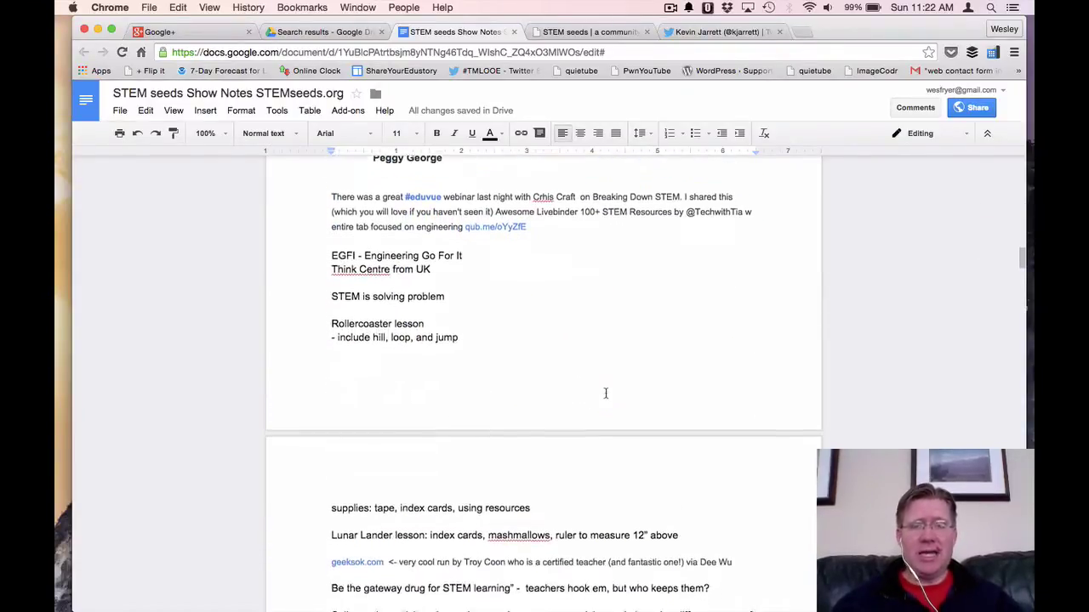
pyautogui.scroll(20, 605, 393)
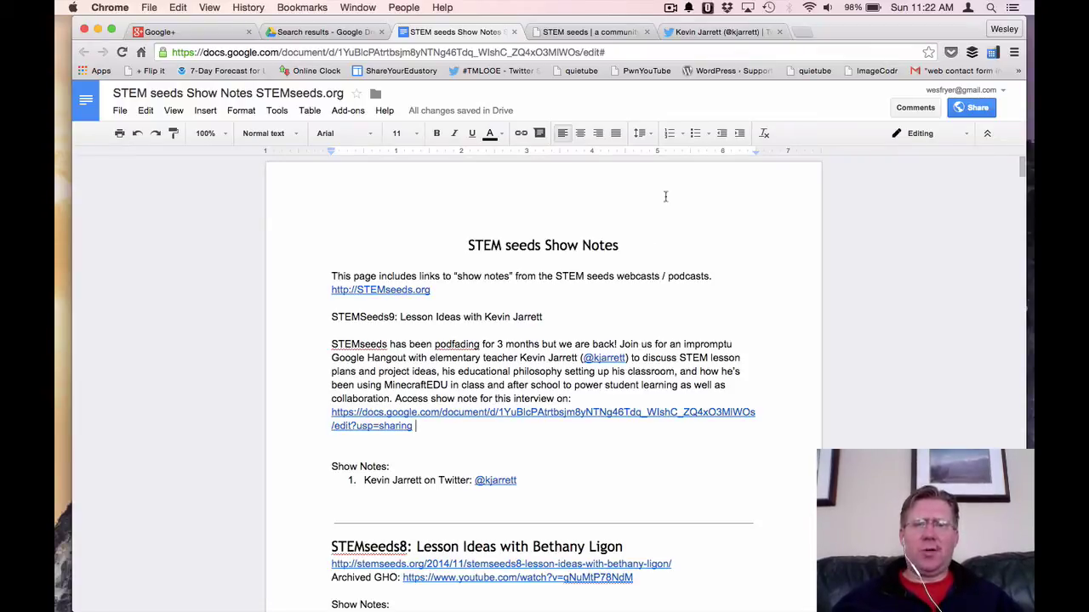
# View the STEM seeds community home page, then go to the Google+ home stream.
pyautogui.click(594, 32)
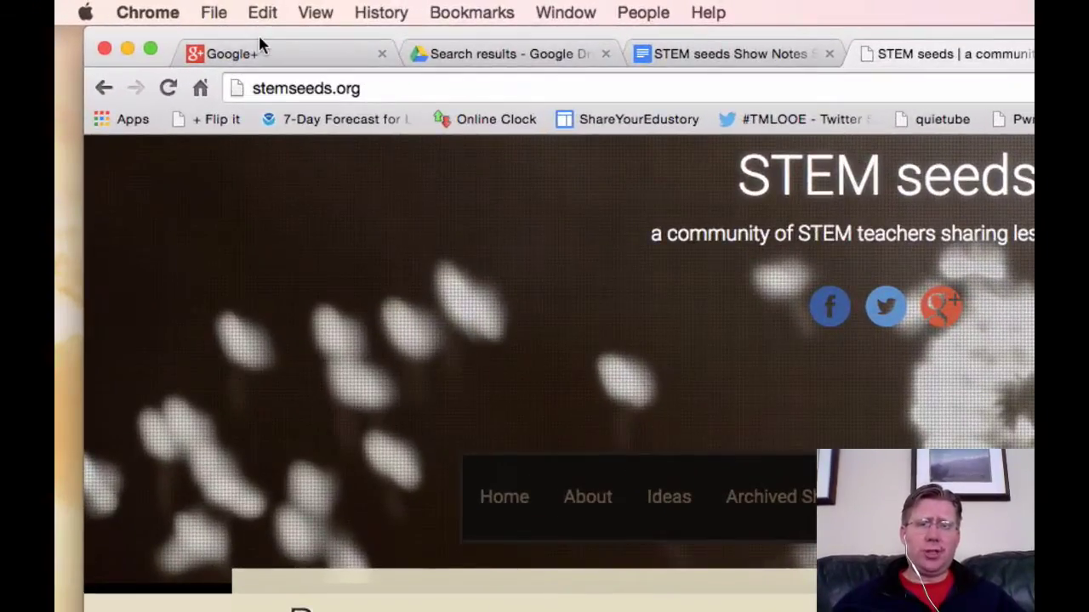
pyautogui.click(259, 53)
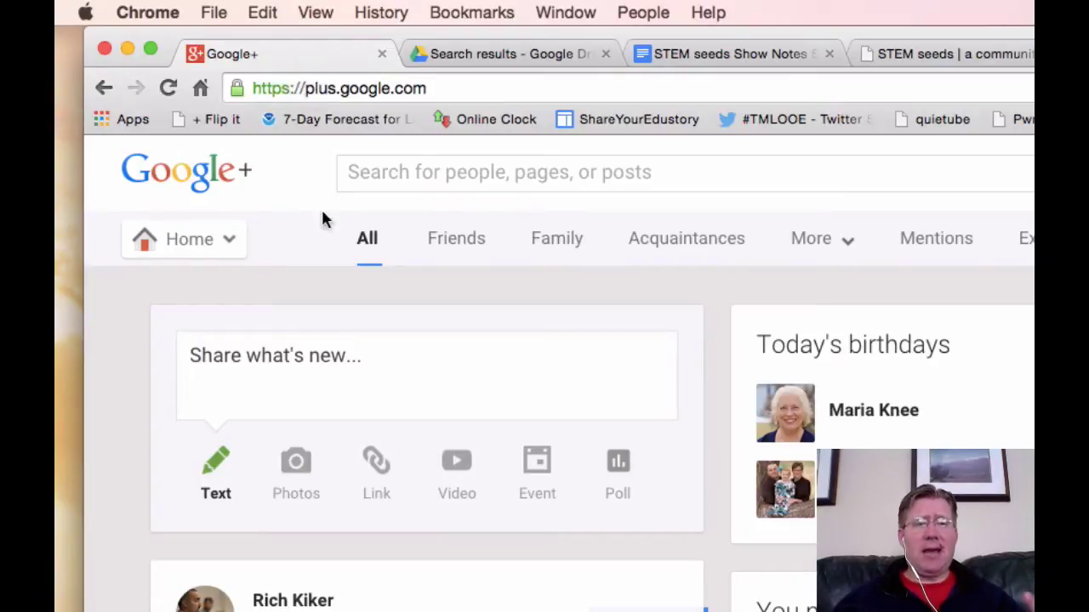
# Go to Hangouts from the Google+ Home navigation menu.
pyautogui.moveTo(219, 246)
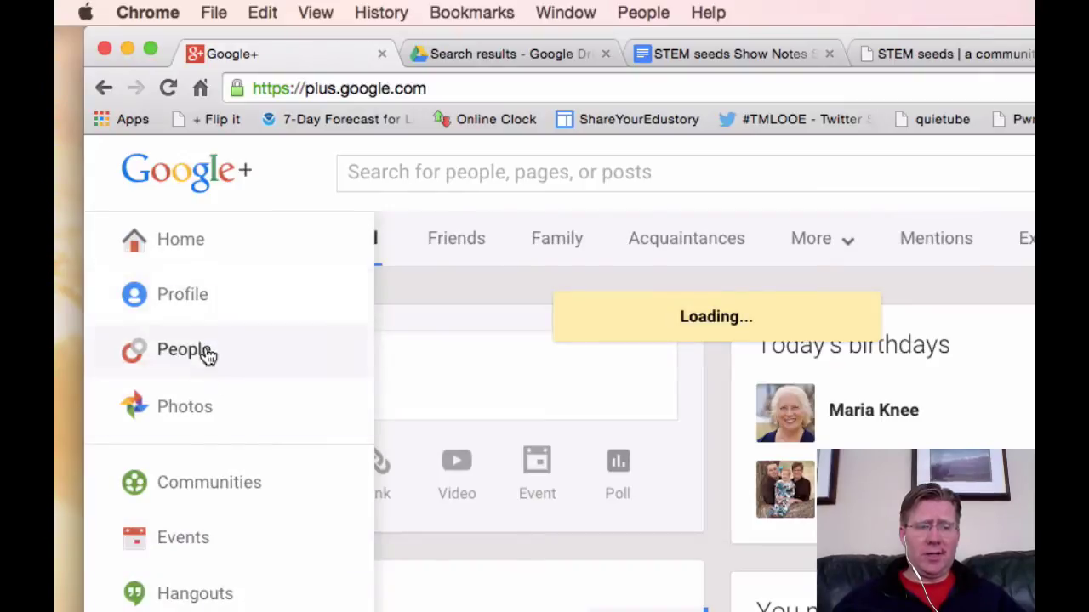
pyautogui.click(196, 595)
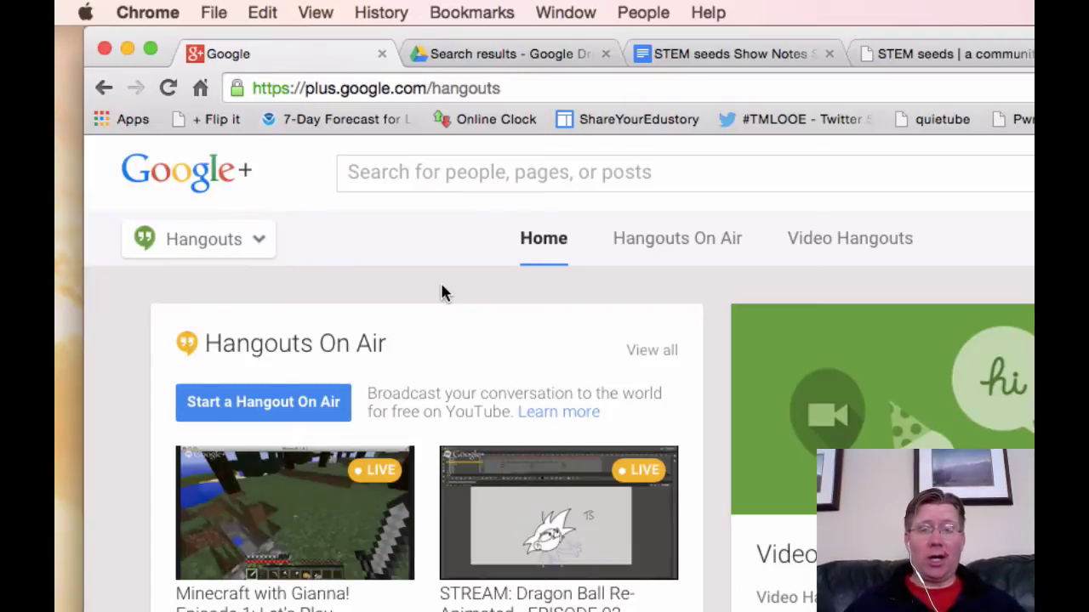
# View the Video Hangouts list, then the live Hangouts On Air list.
pyautogui.click(877, 253)
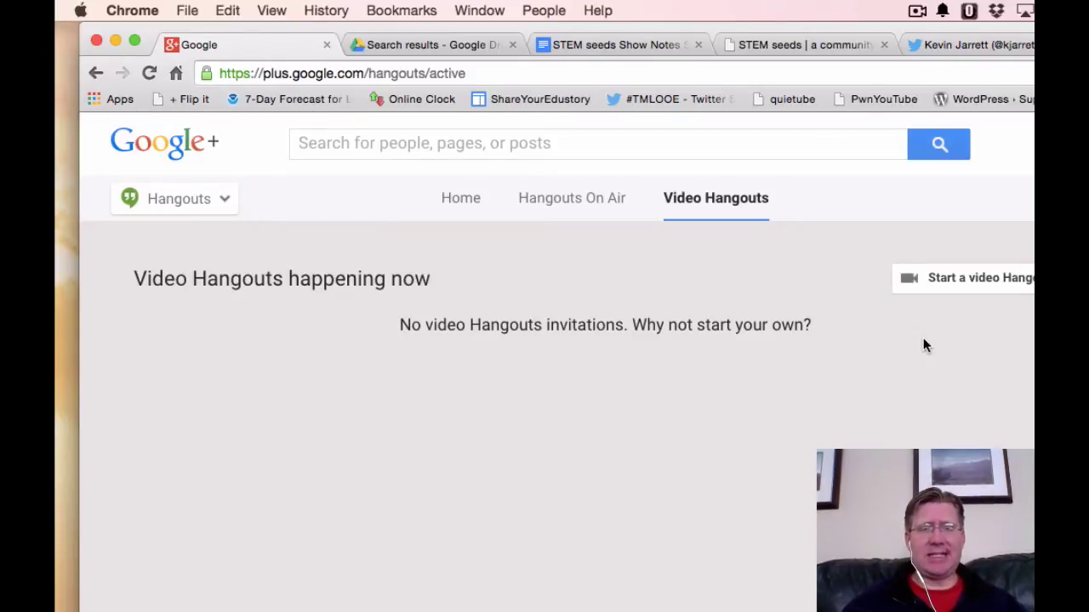
pyautogui.click(557, 204)
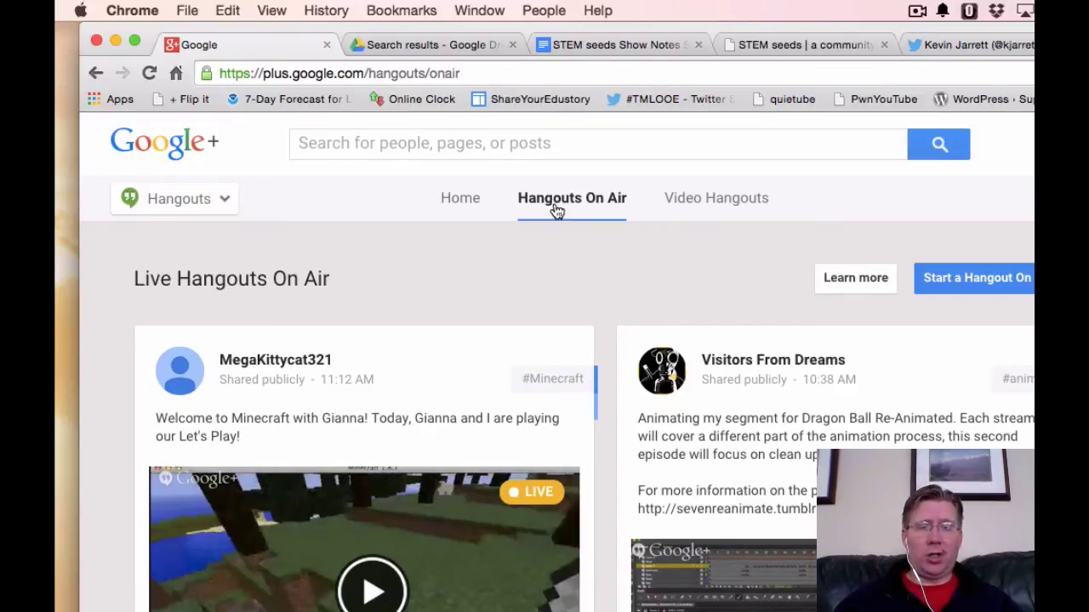
# Start a new Hangout On Air scheduled for Mar 1, 2015 at 3:00 PM, lasting one hour.
pyautogui.click(972, 283)
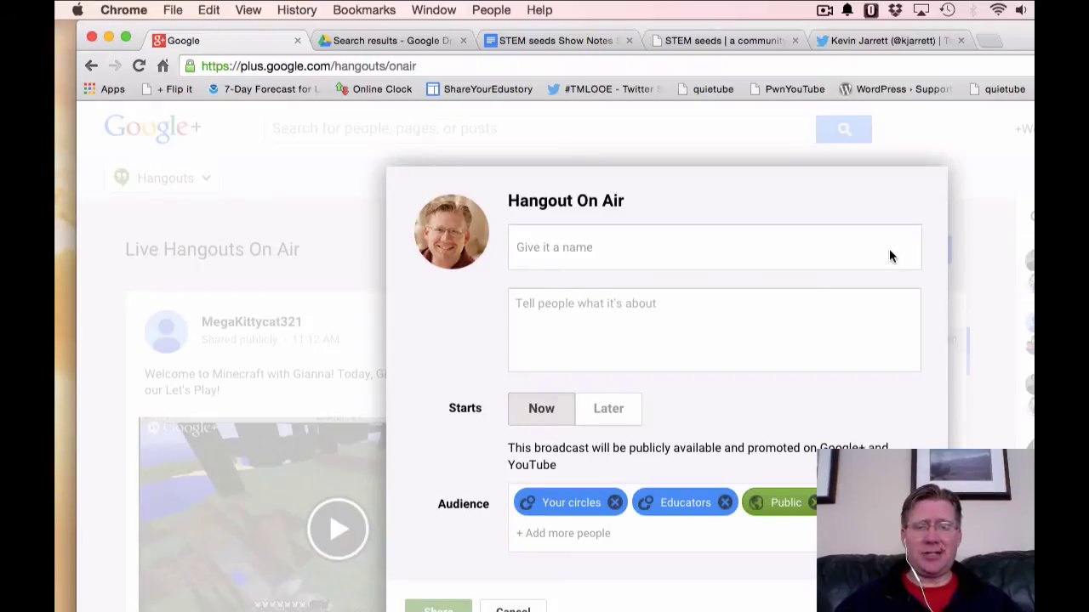
pyautogui.click(888, 248)
pyautogui.click(609, 415)
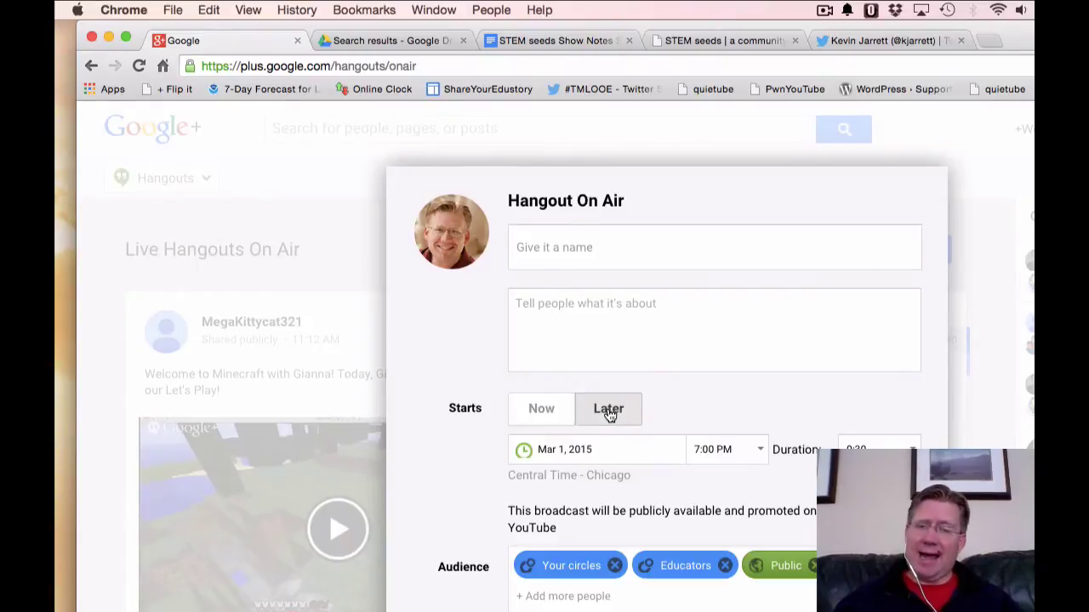
pyautogui.click(723, 451)
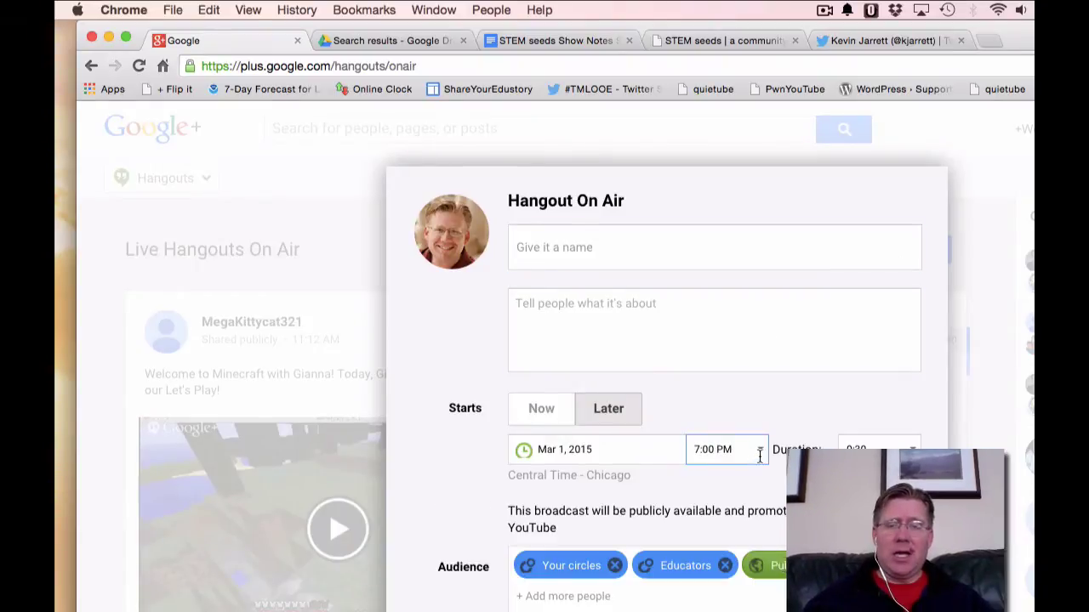
pyautogui.click(763, 451)
pyautogui.click(733, 479)
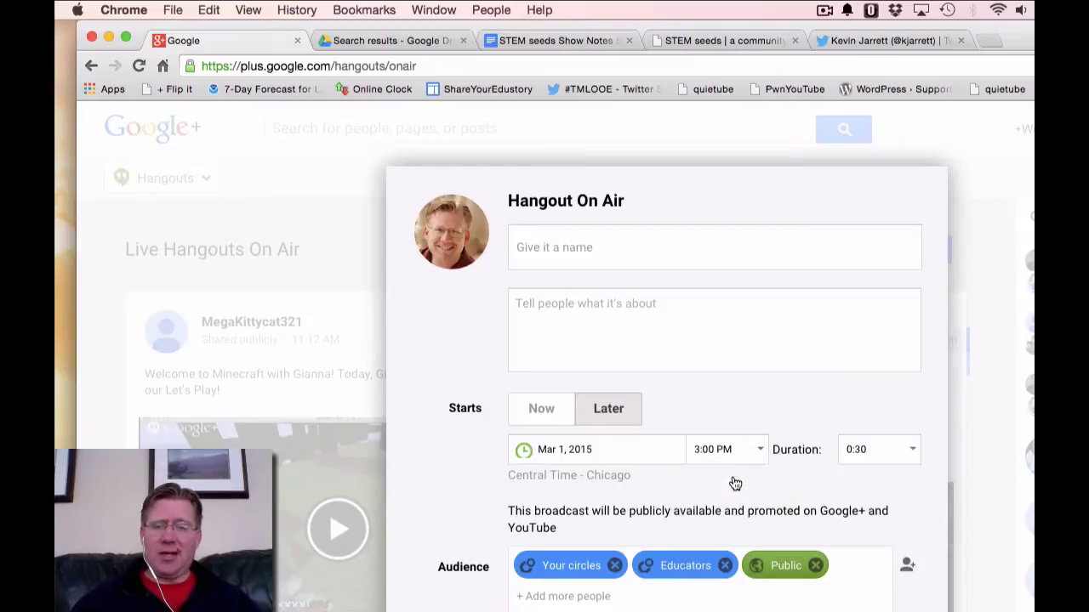
pyautogui.click(911, 452)
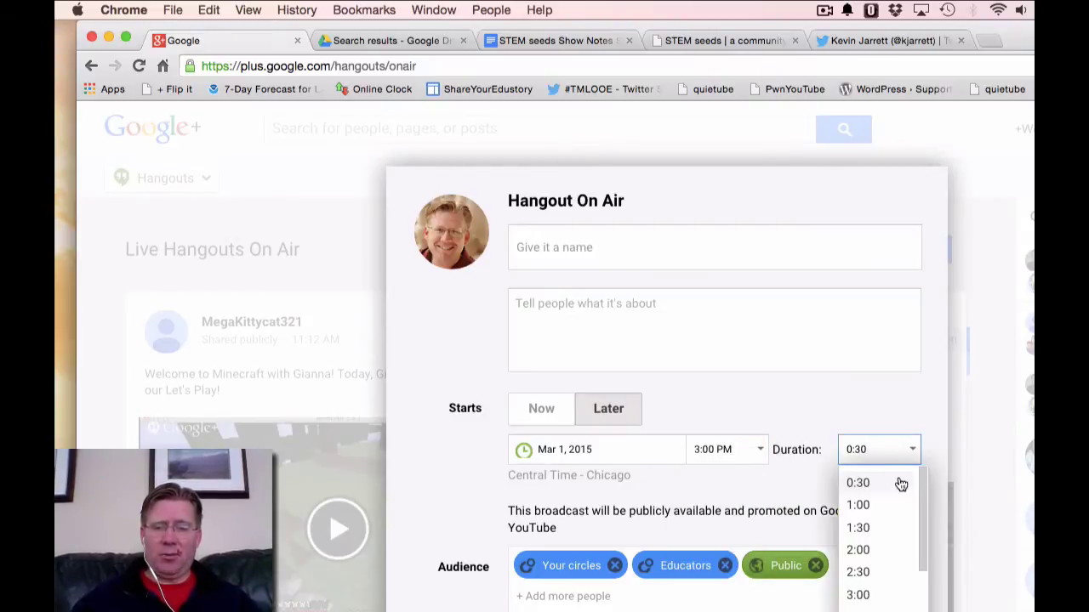
pyautogui.click(880, 507)
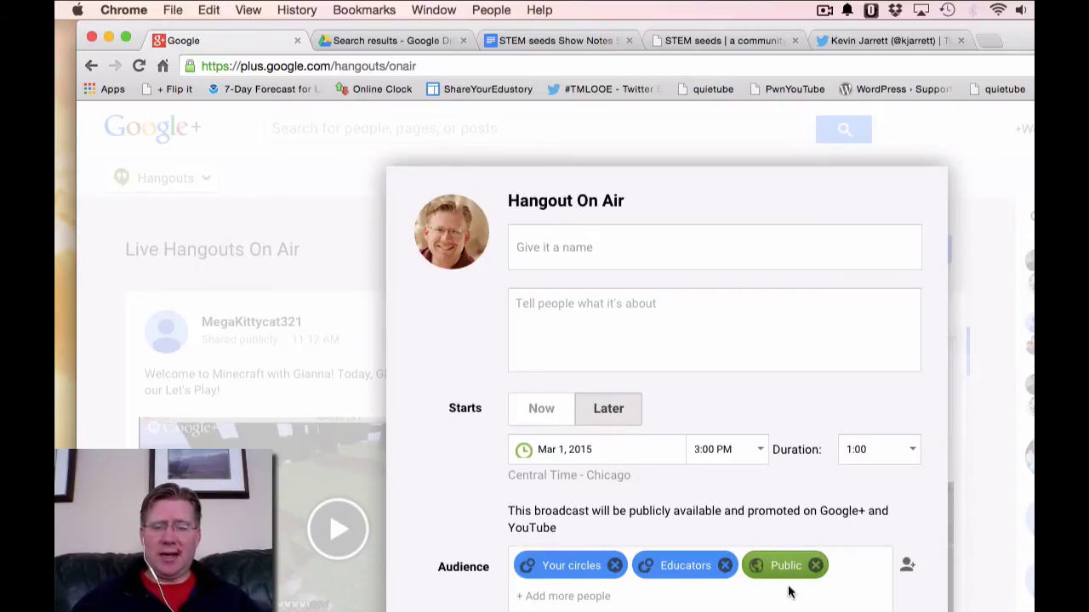
# Add the two guests by name to the broadcast's audience.
pyautogui.click(840, 577)
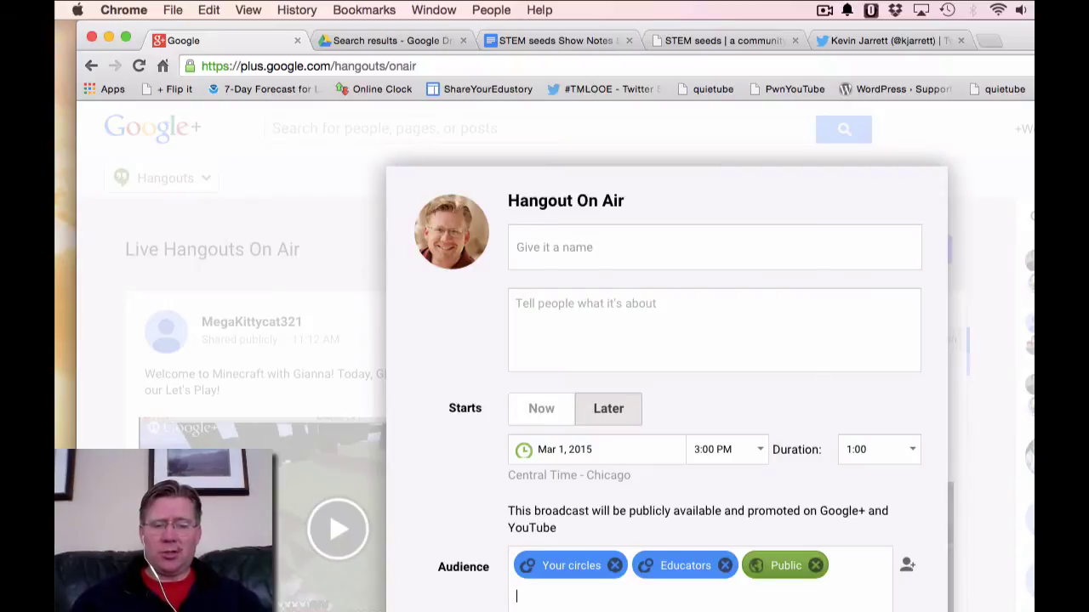
pyautogui.write('kevin')
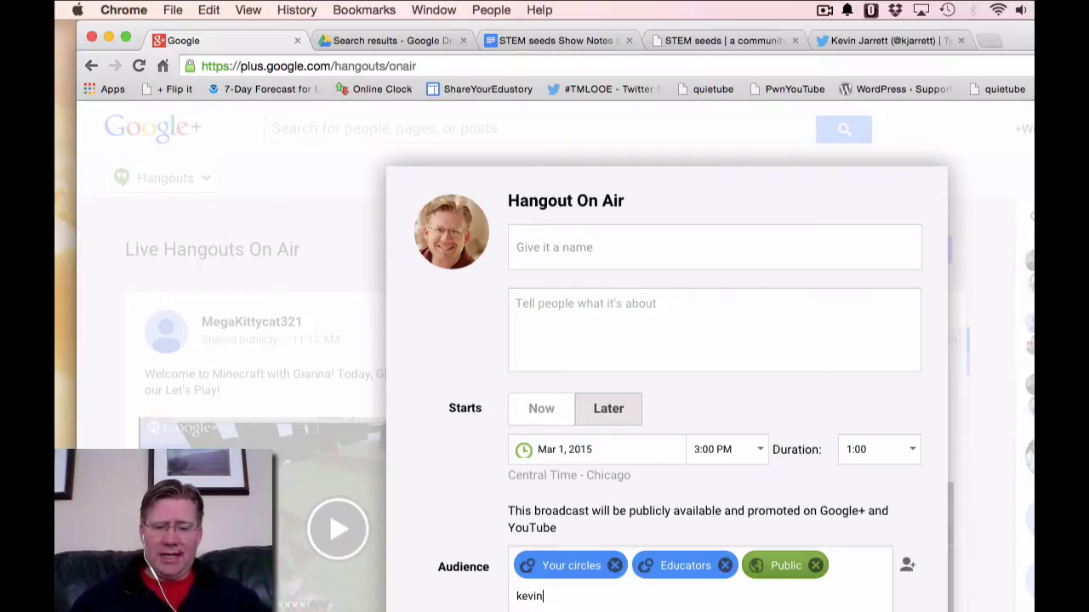
pyautogui.press('Return')
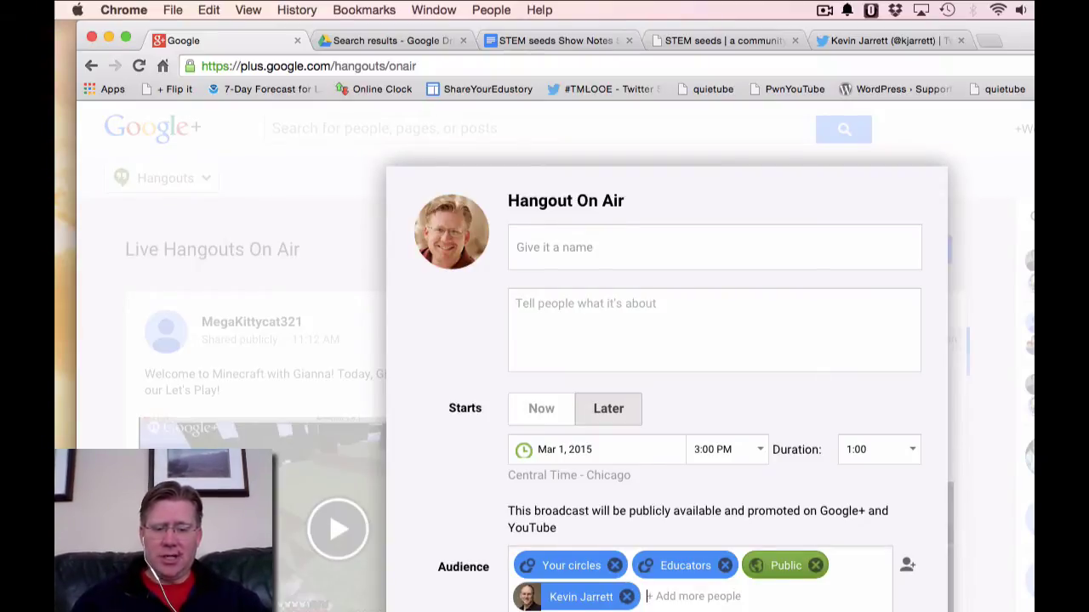
pyautogui.write('amy')
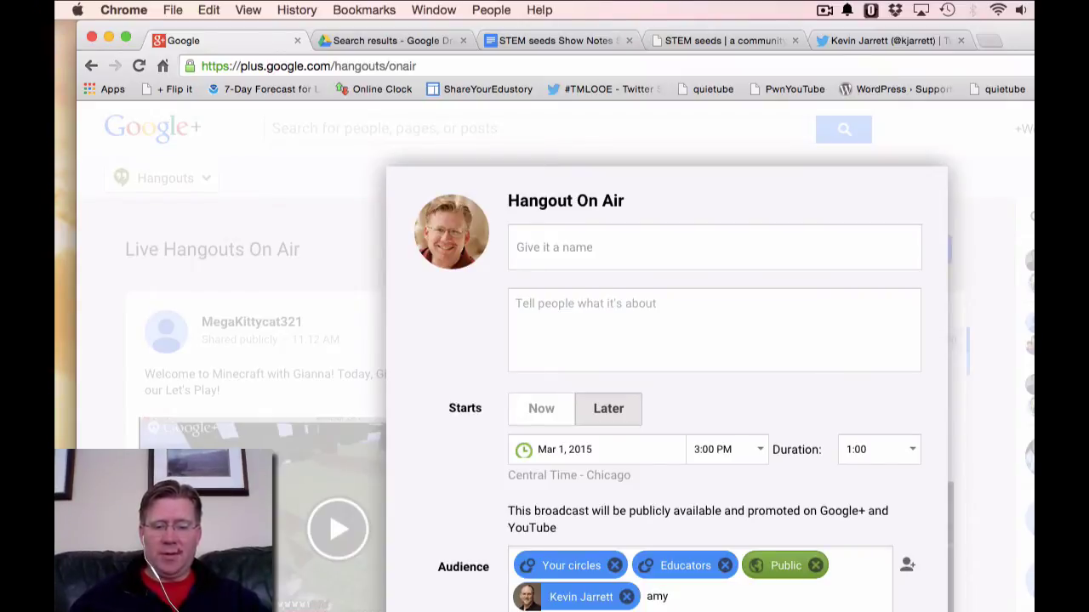
pyautogui.press('Return')
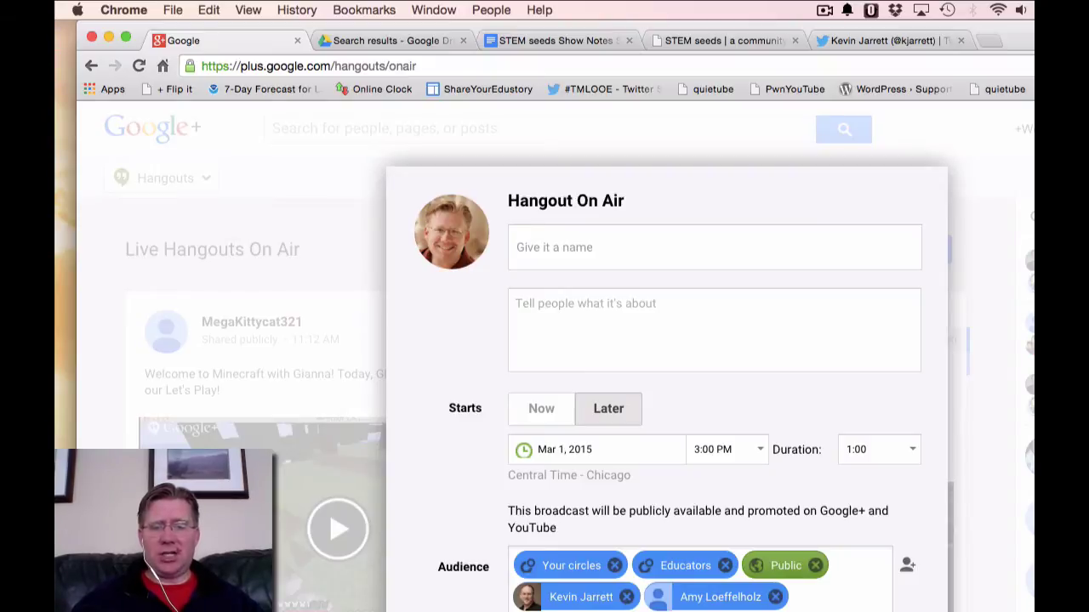
# Paste the STEMSeeds9 episode title from the show notes as the Hangout's name.
pyautogui.click(544, 39)
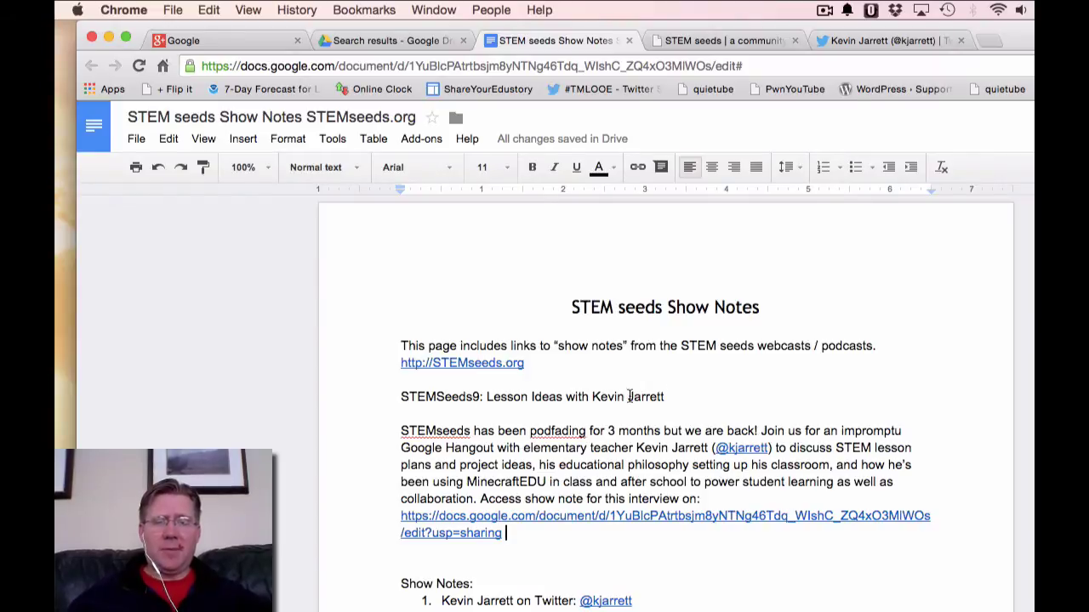
pyautogui.moveTo(665, 397); pyautogui.dragTo(334, 405)
pyautogui.press('super+c')
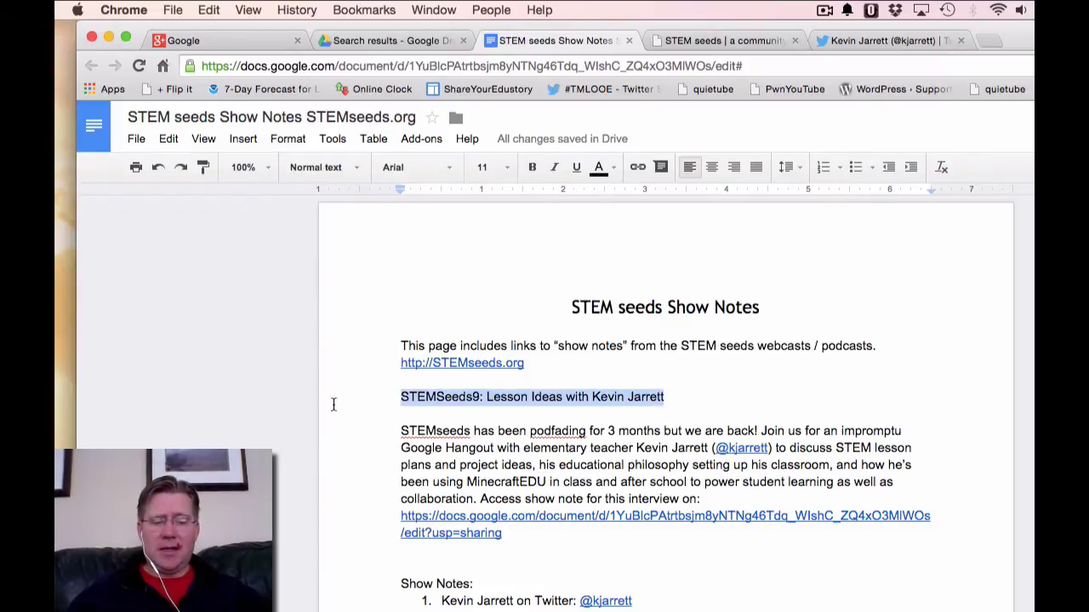
pyautogui.click(244, 47)
pyautogui.click(567, 246)
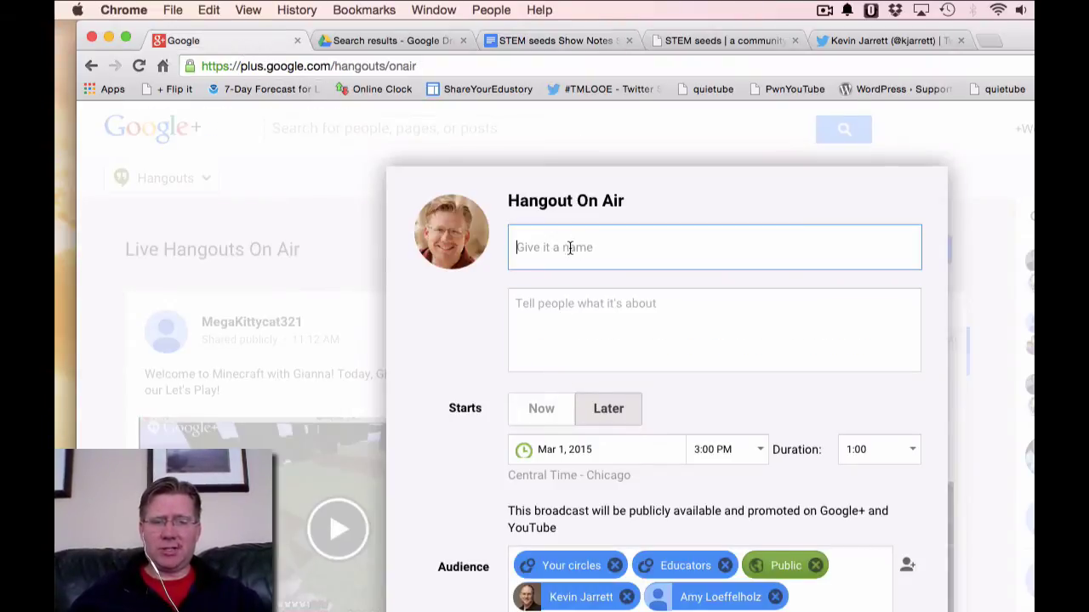
pyautogui.press('super+v')
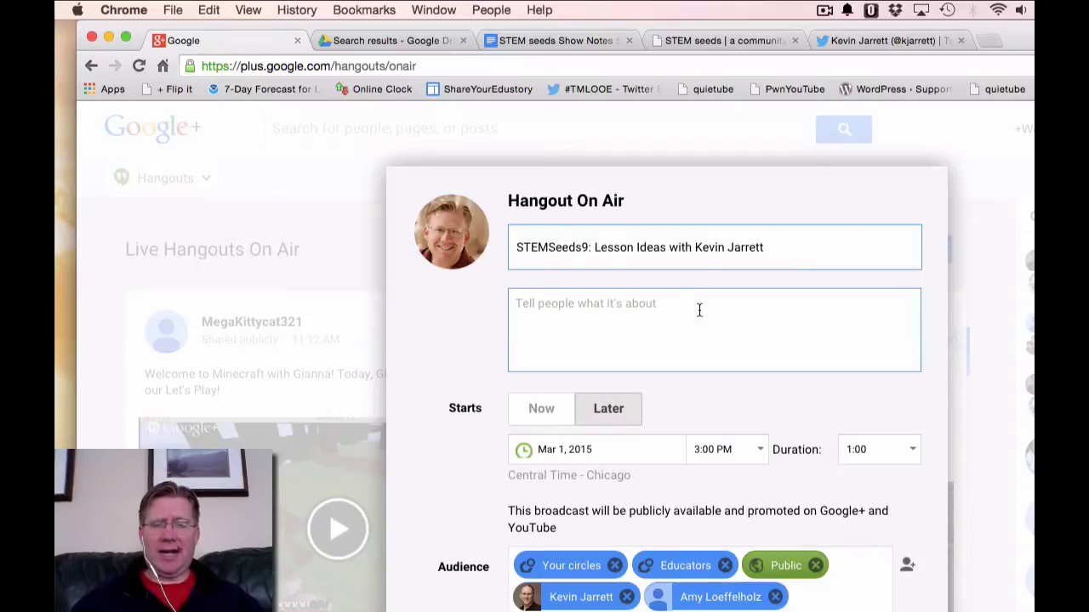
# Paste the episode description paragraph and link into the Hangout's description.
pyautogui.click(521, 40)
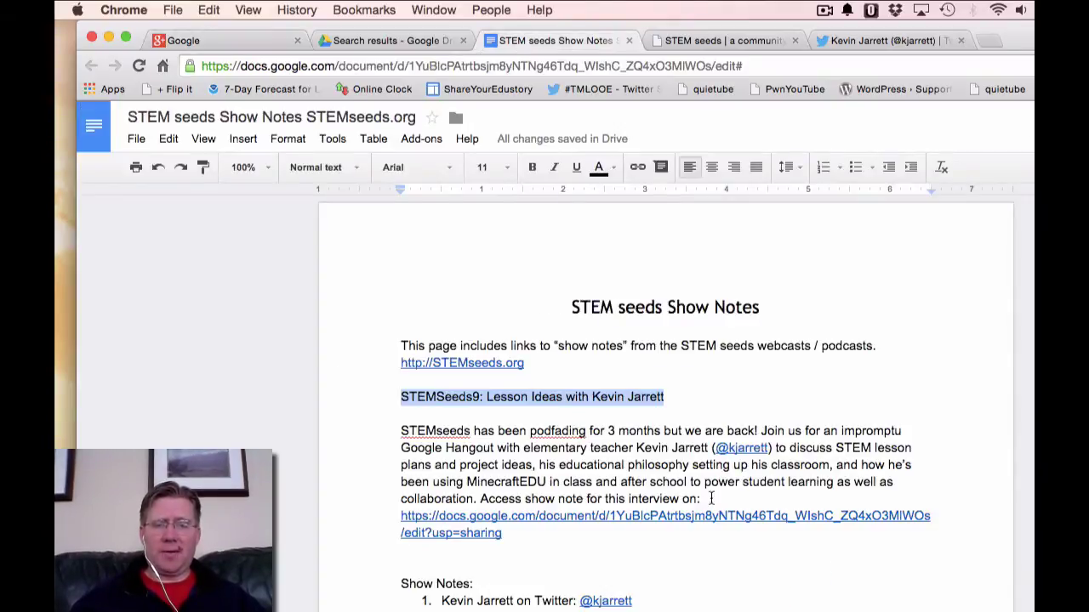
pyautogui.moveTo(505, 533); pyautogui.dragTo(375, 429)
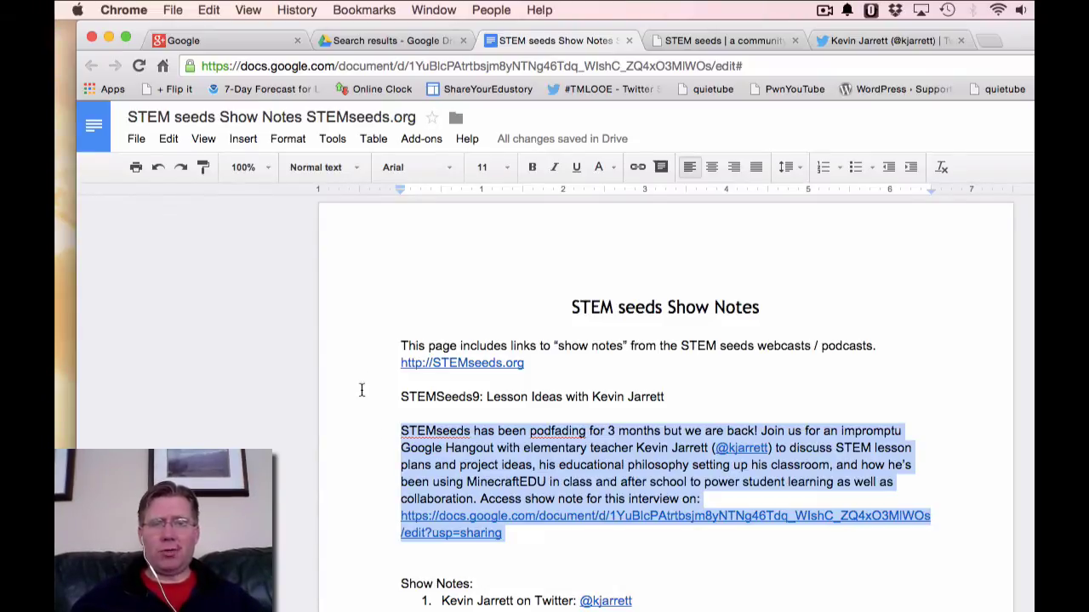
pyautogui.click(240, 47)
pyautogui.click(604, 293)
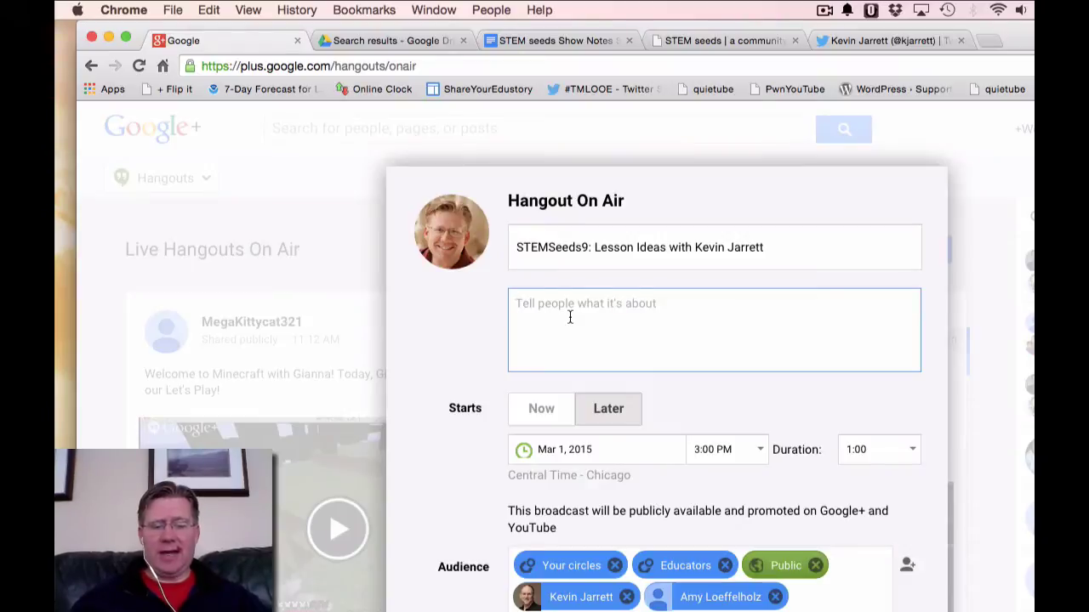
pyautogui.press('super+v')
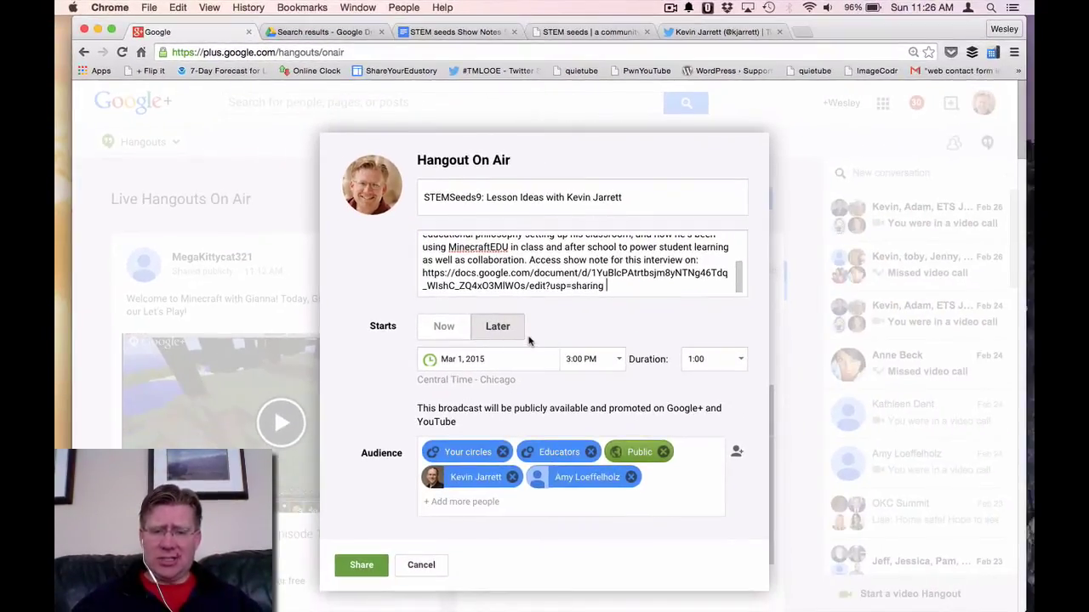
# Check the Mar 1 start date and share the STEMSeeds9 Hangout On Air.
pyautogui.click(587, 452)
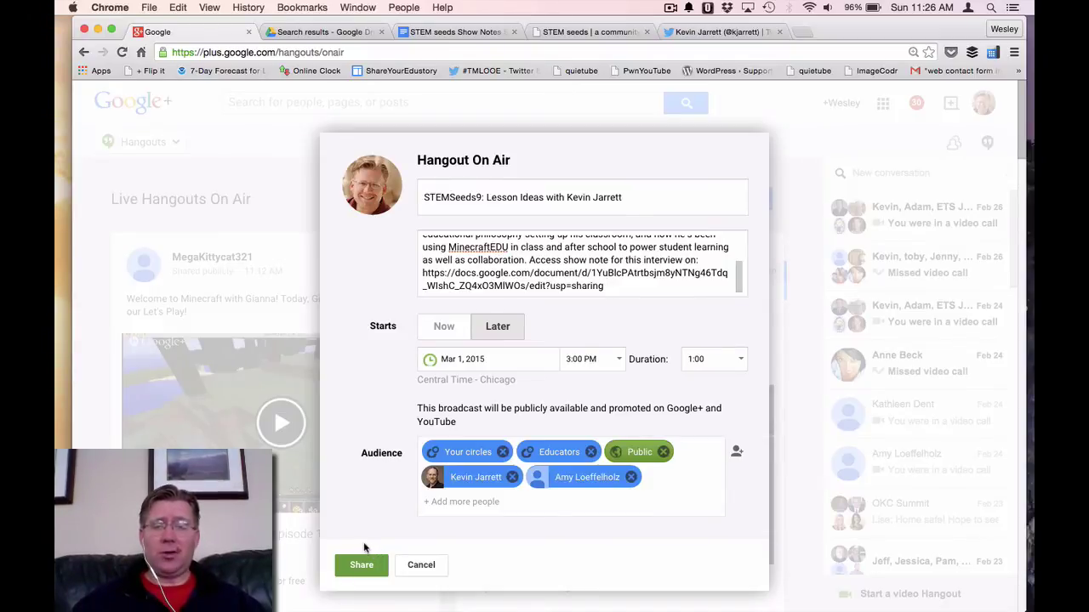
pyautogui.click(354, 567)
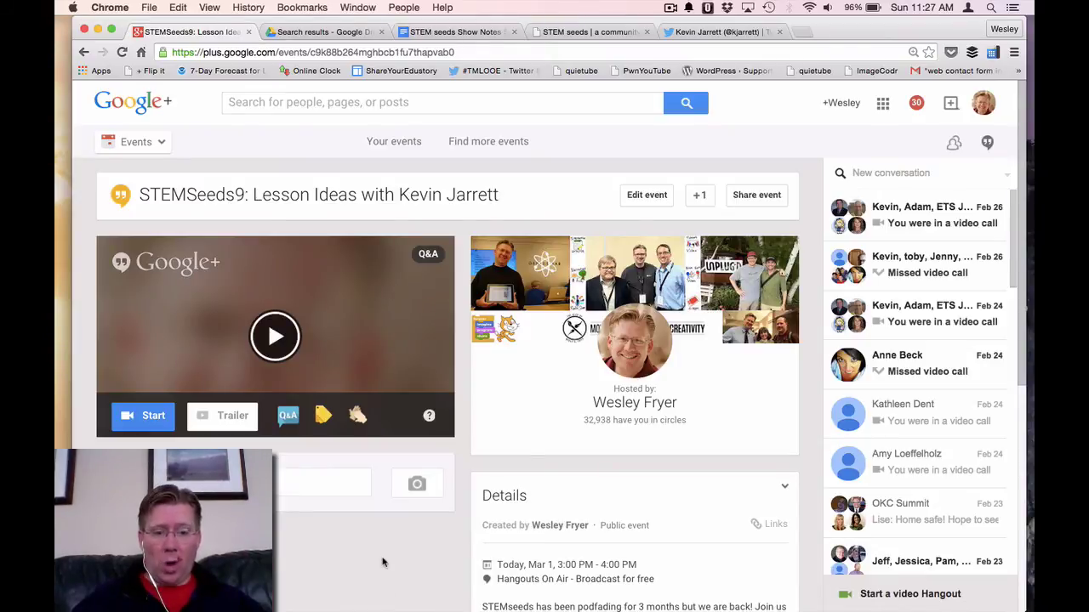
pyautogui.scroll(-5, 382, 562)
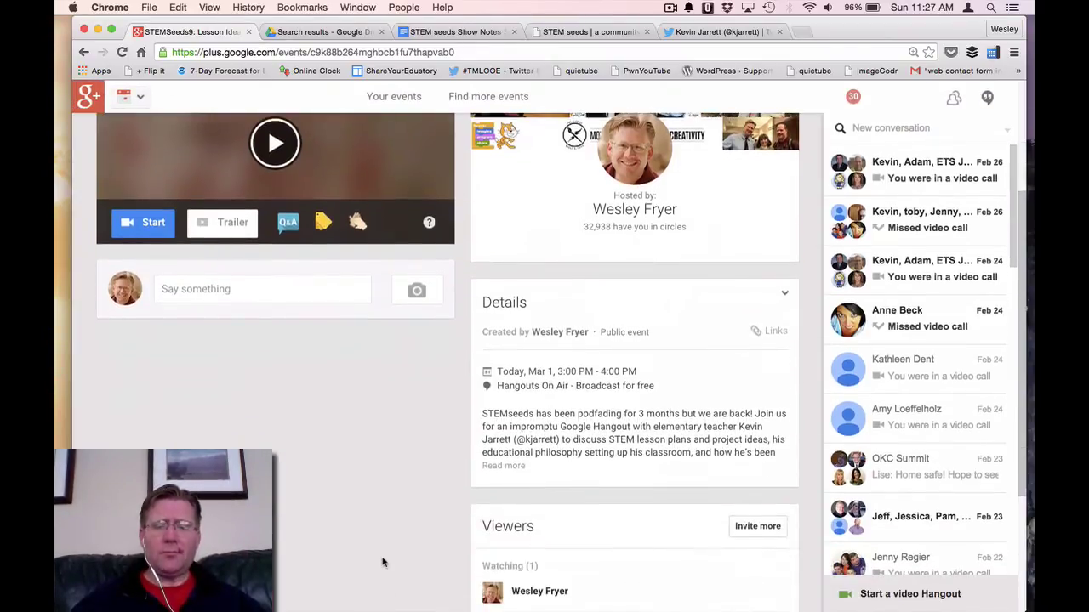
pyautogui.scroll(-1, 382, 562)
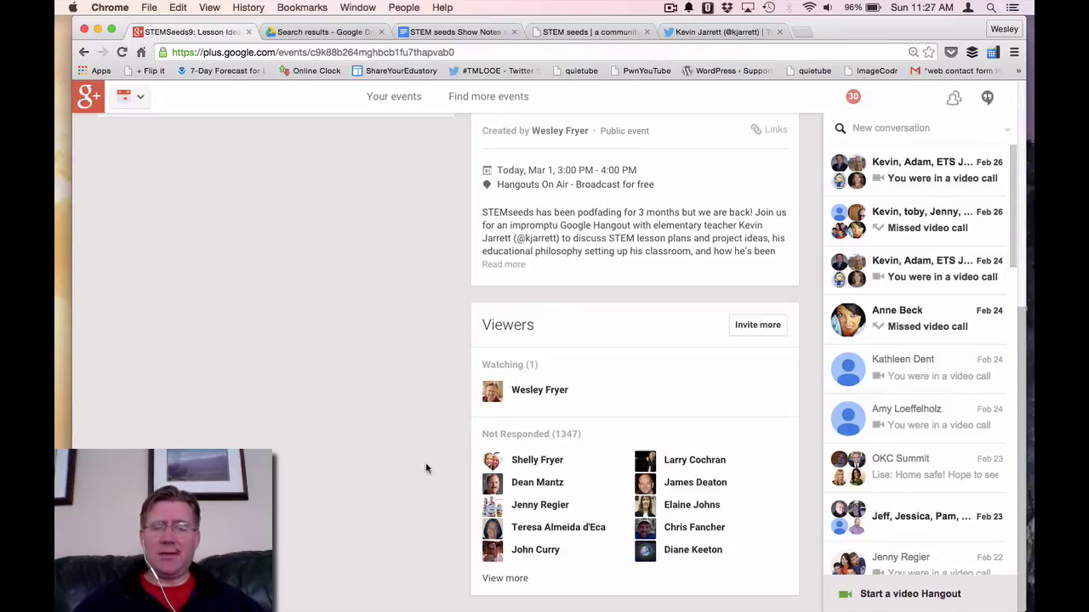
pyautogui.scroll(5, 426, 469)
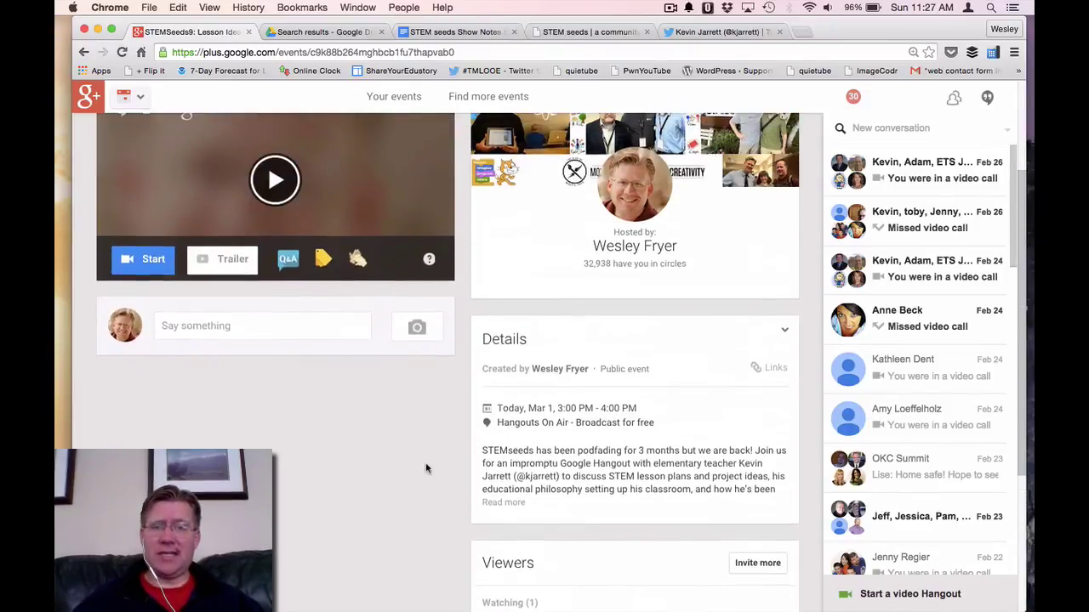